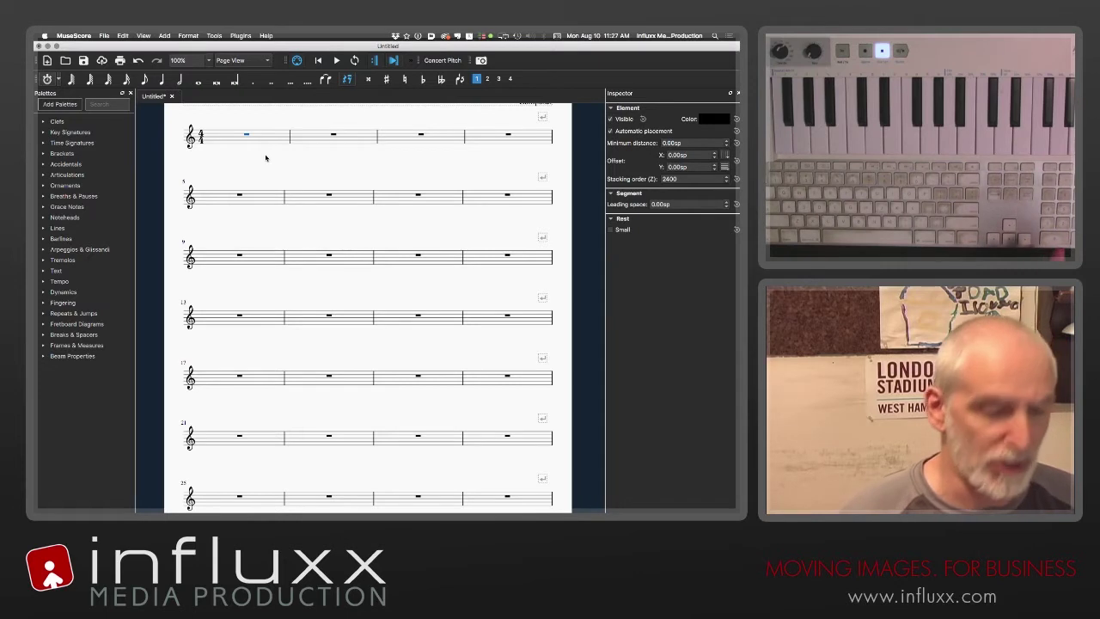
- Set the MIDI input device in Preferences to CoreMIDI, Arturia KeyStep 32 and confirm with OK
{"action": "left_click", "coordinate": [104, 35]}
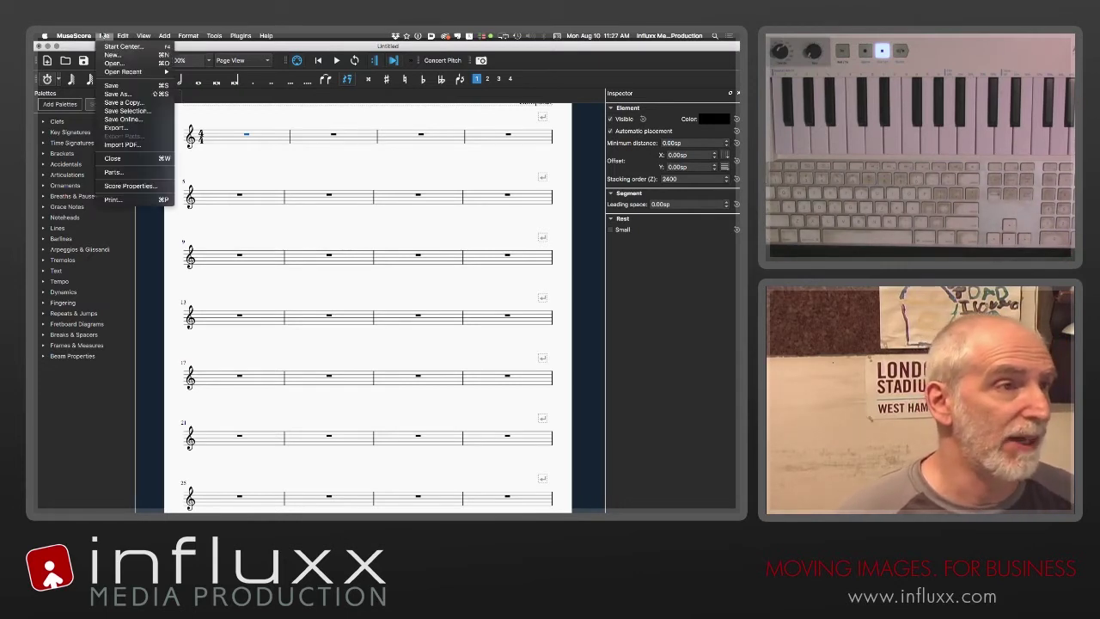
{"action": "mouse_move", "coordinate": [74, 36]}
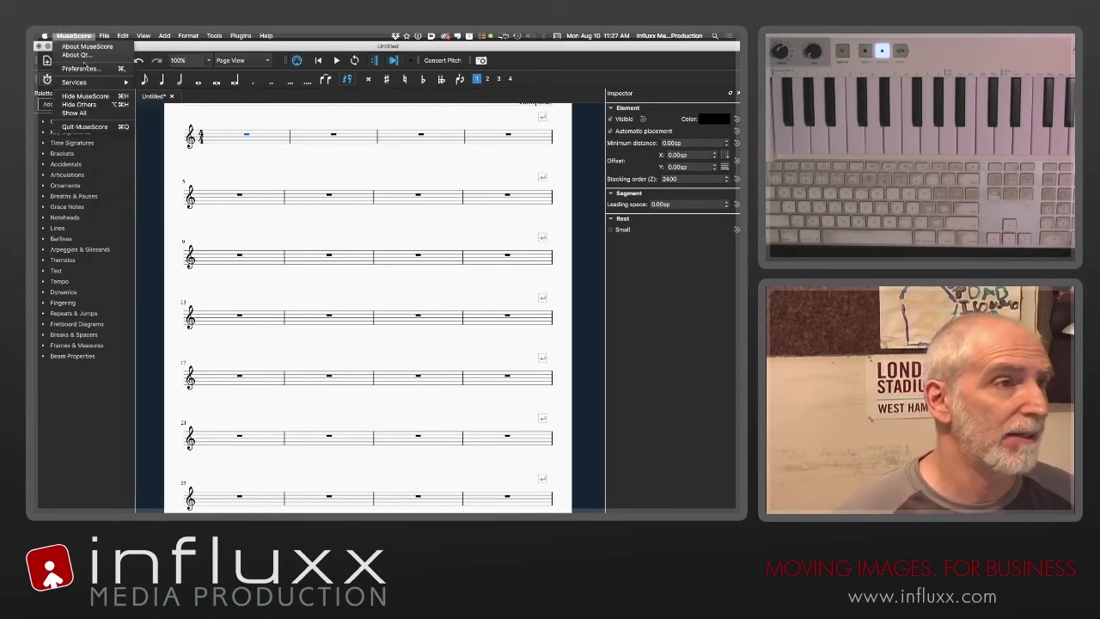
{"action": "left_click", "coordinate": [84, 68]}
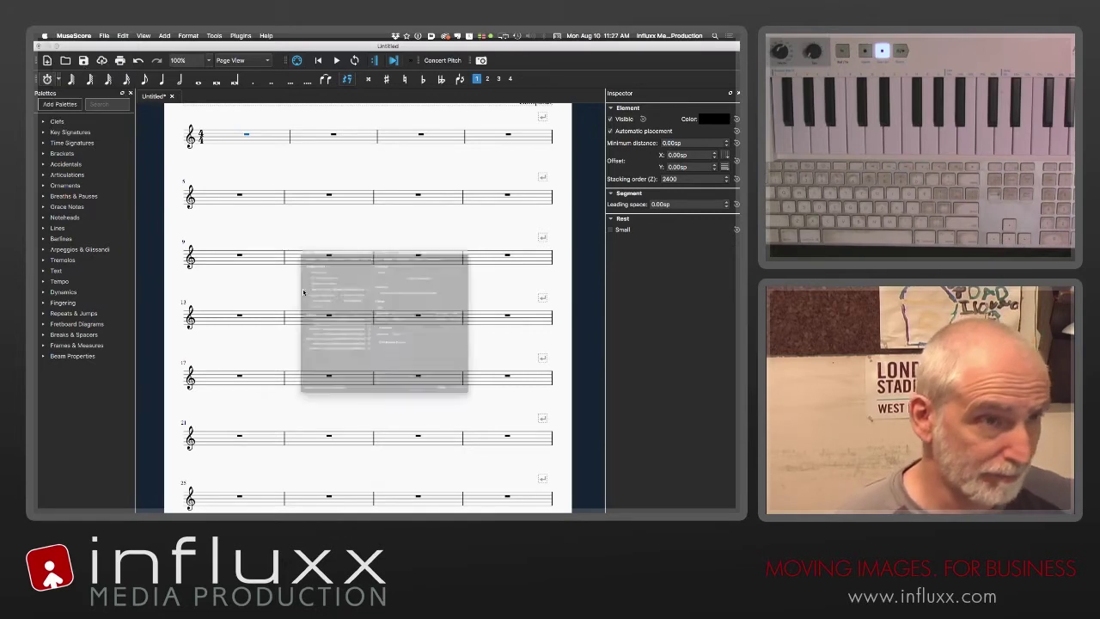
{"action": "left_click", "coordinate": [339, 184]}
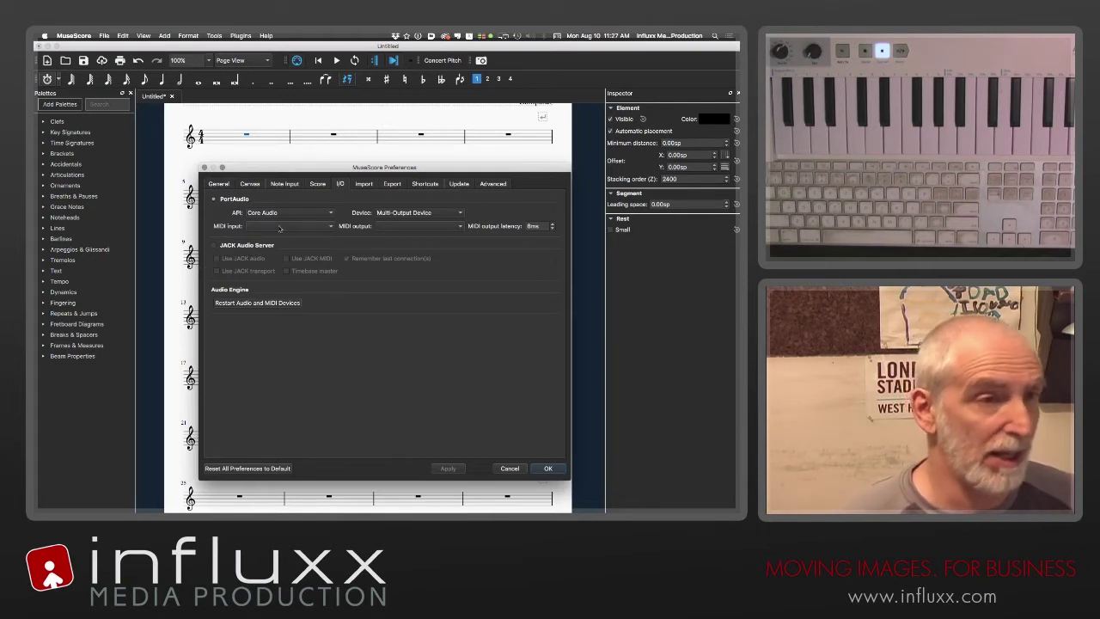
{"action": "left_click", "coordinate": [279, 228]}
{"action": "left_click", "coordinate": [283, 229]}
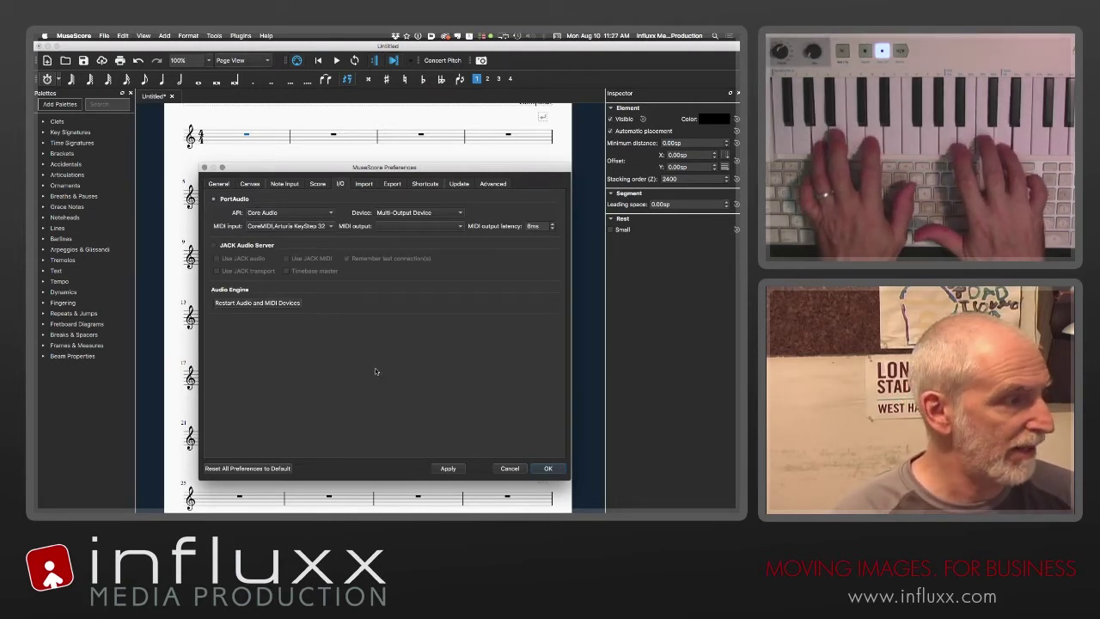
{"action": "left_click", "coordinate": [280, 228]}
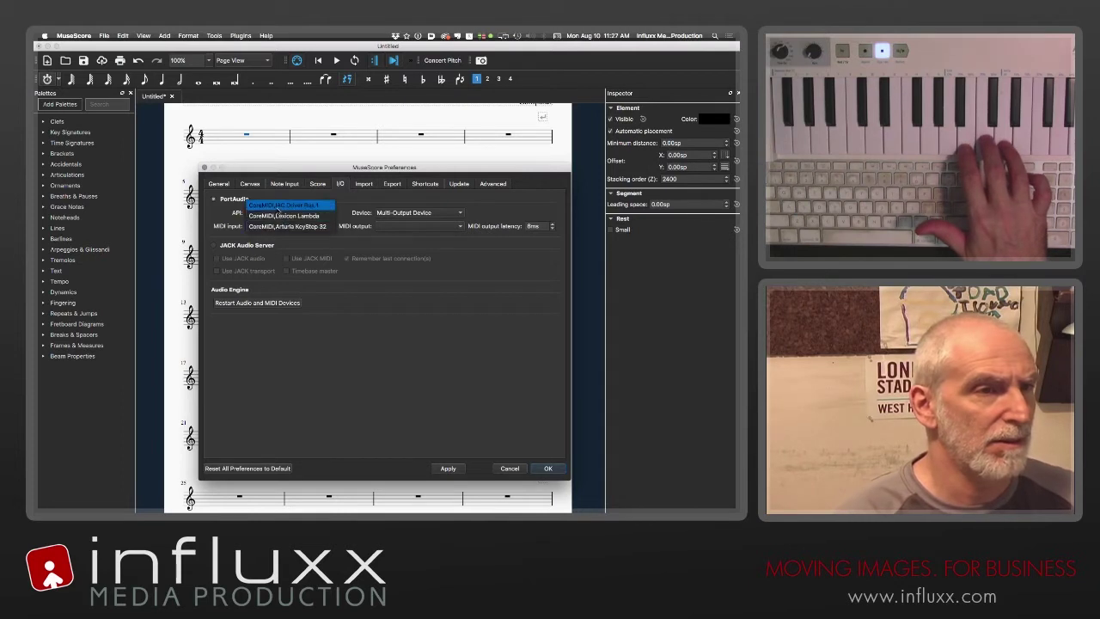
{"action": "left_click", "coordinate": [283, 226]}
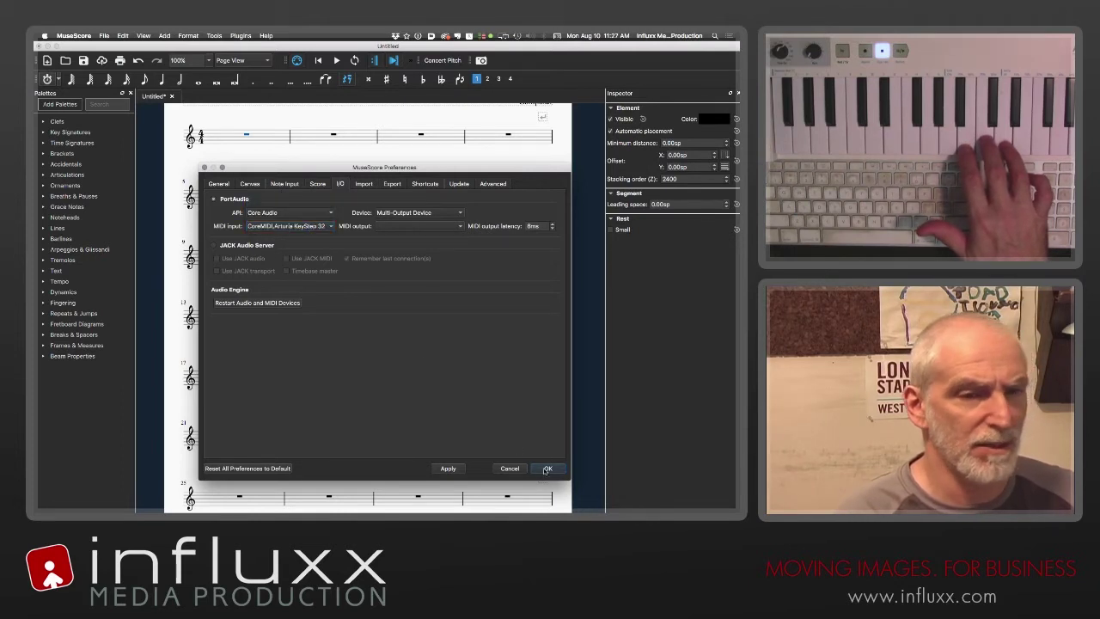
{"action": "left_click", "coordinate": [548, 468]}
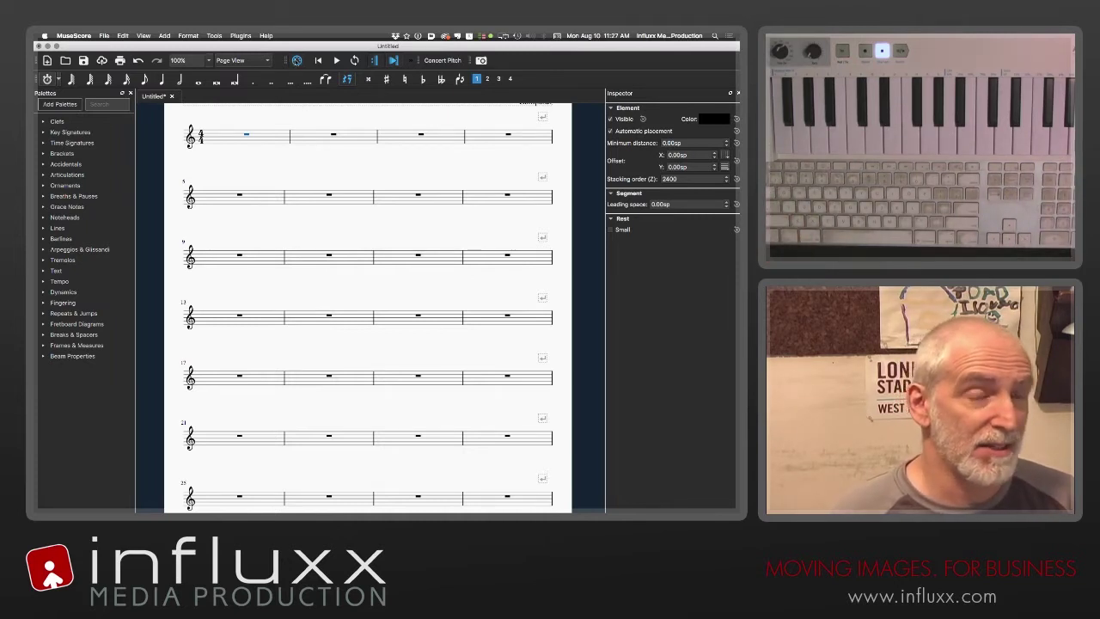
- Toggle the MIDI Input toolbar button off and back on a few times
{"action": "left_click", "coordinate": [297, 60]}
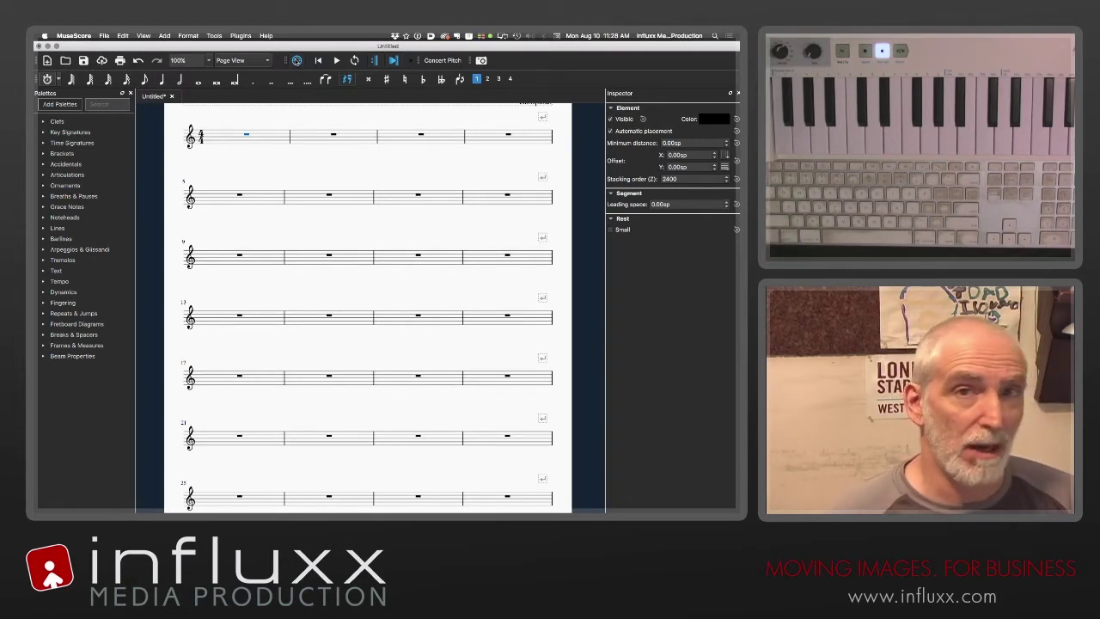
{"action": "left_click", "coordinate": [297, 60]}
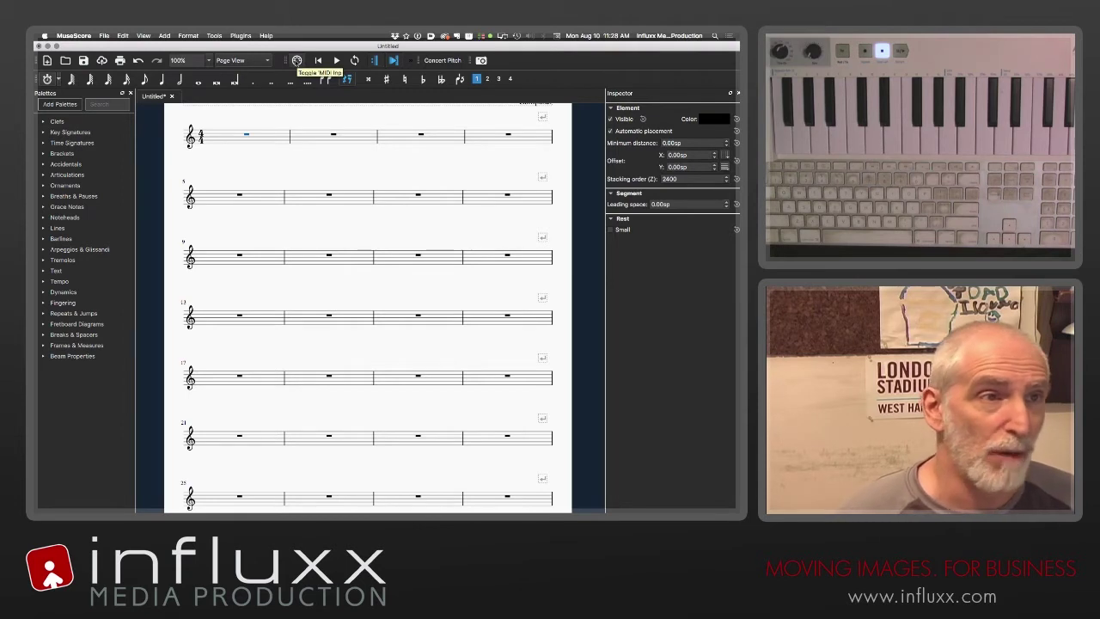
{"action": "left_click", "coordinate": [297, 61]}
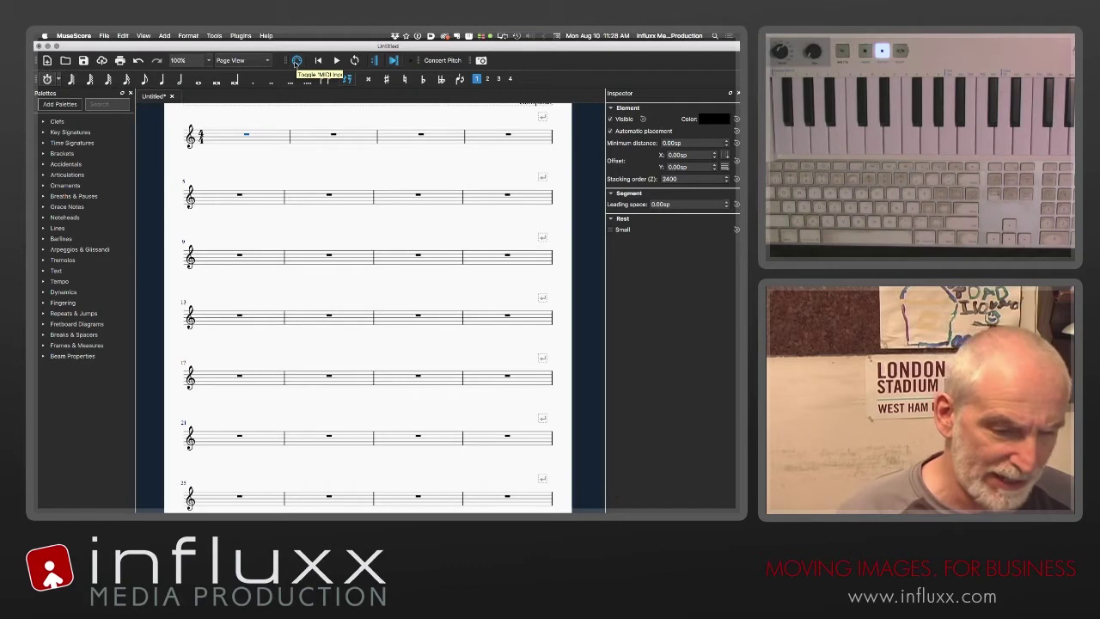
- Turn the MIDI Input toolbar toggle on so it shows its active blue state
{"action": "left_click", "coordinate": [297, 61]}
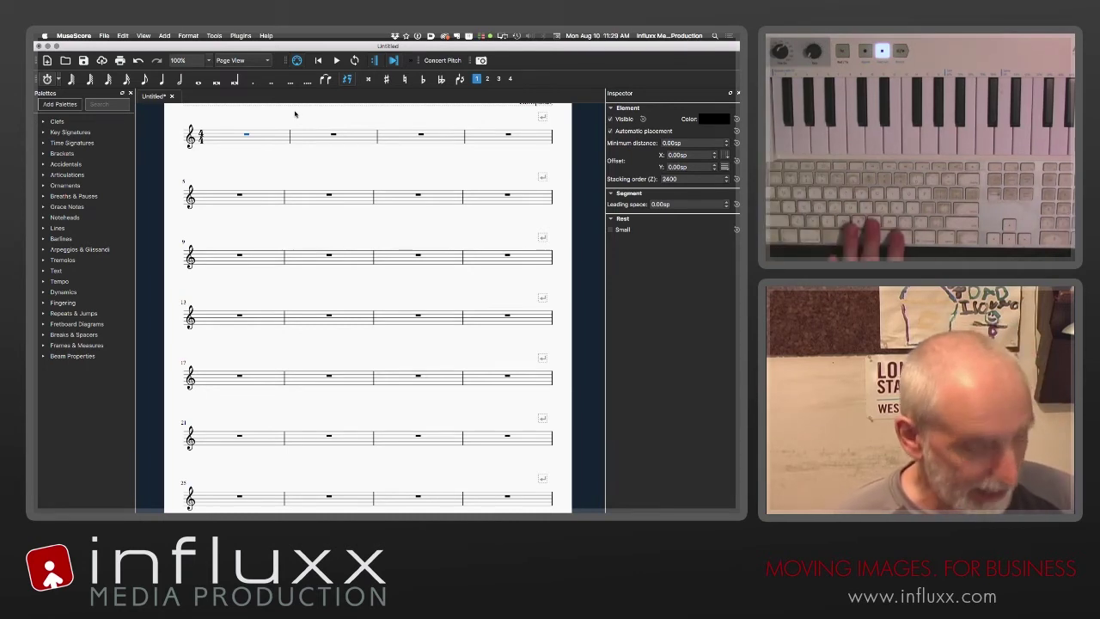
- Start note input and keep Step Time as the note input mode
{"action": "key", "text": "n"}
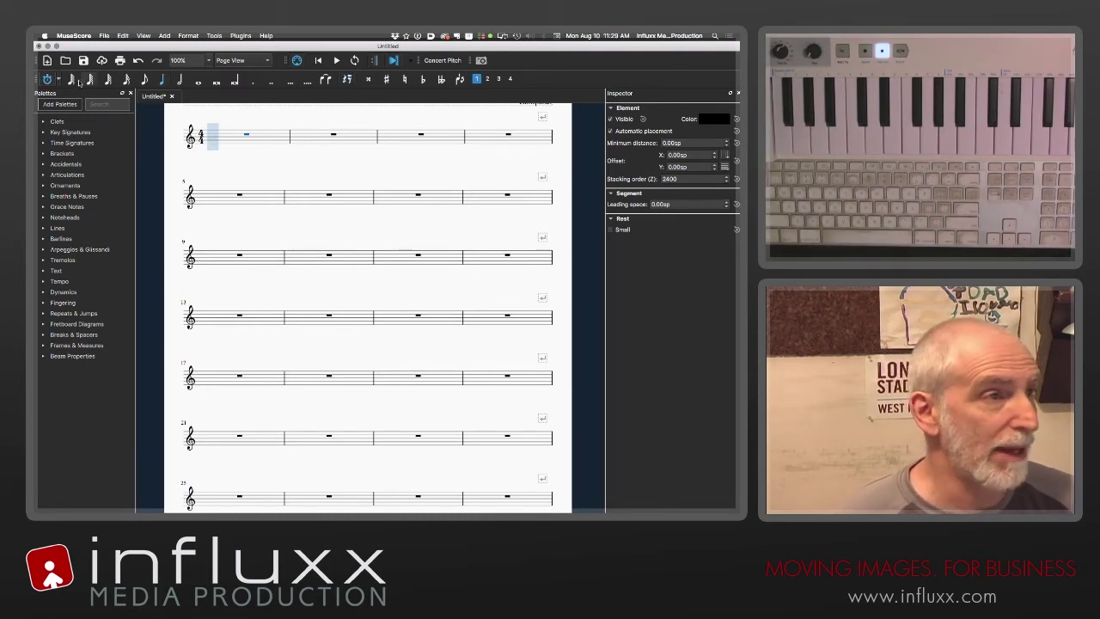
{"action": "left_click", "coordinate": [59, 80]}
{"action": "left_click", "coordinate": [73, 104]}
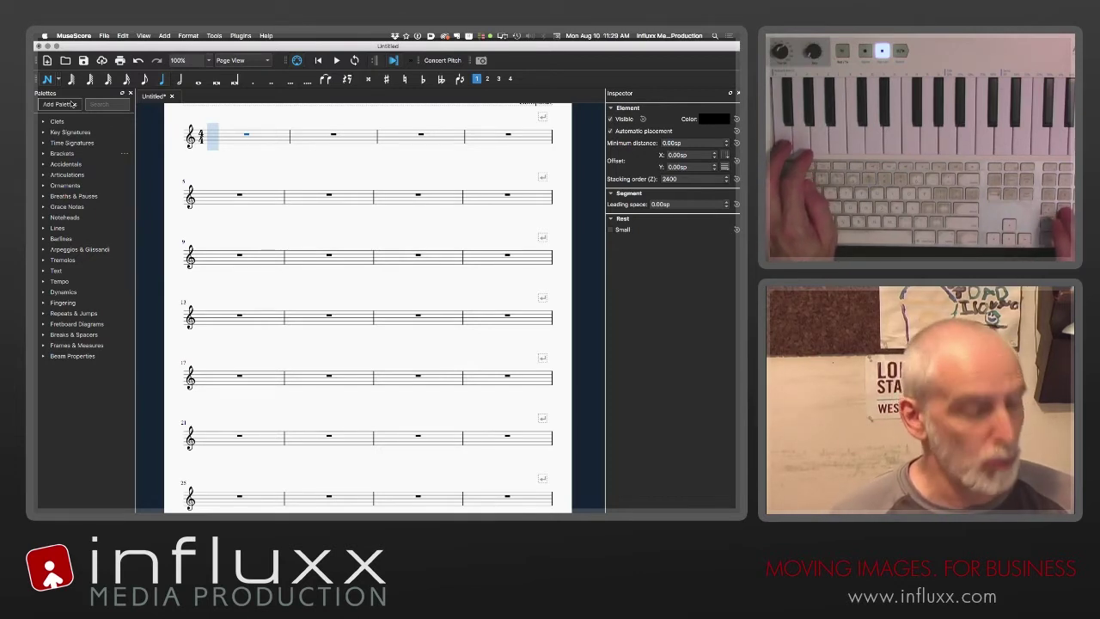
- Enter quarter notes C, D, E in measure 1, deleting the third note and undoing that deletion
{"action": "key", "text": "c"}
{"action": "key", "text": "d"}
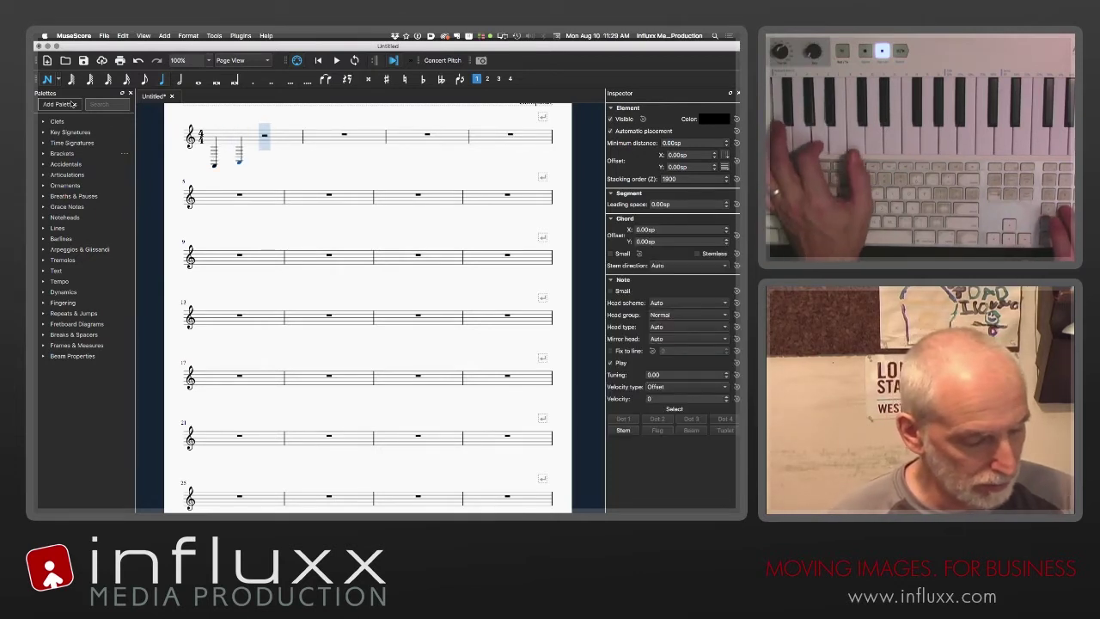
{"action": "key", "text": "e"}
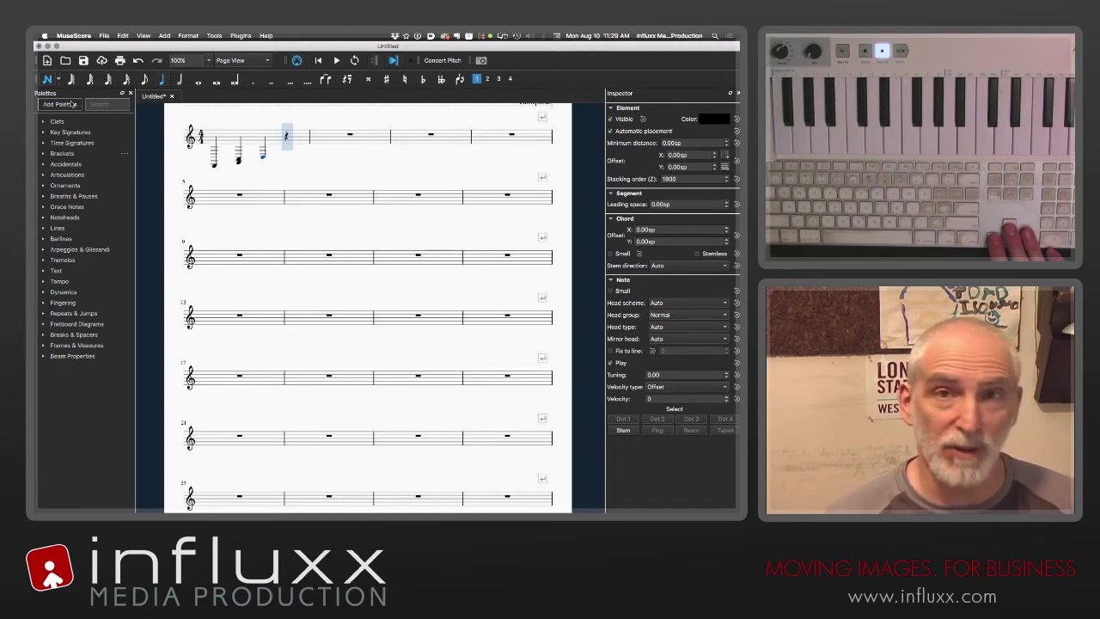
{"action": "key", "text": "Left"}
{"action": "key", "text": "Left"}
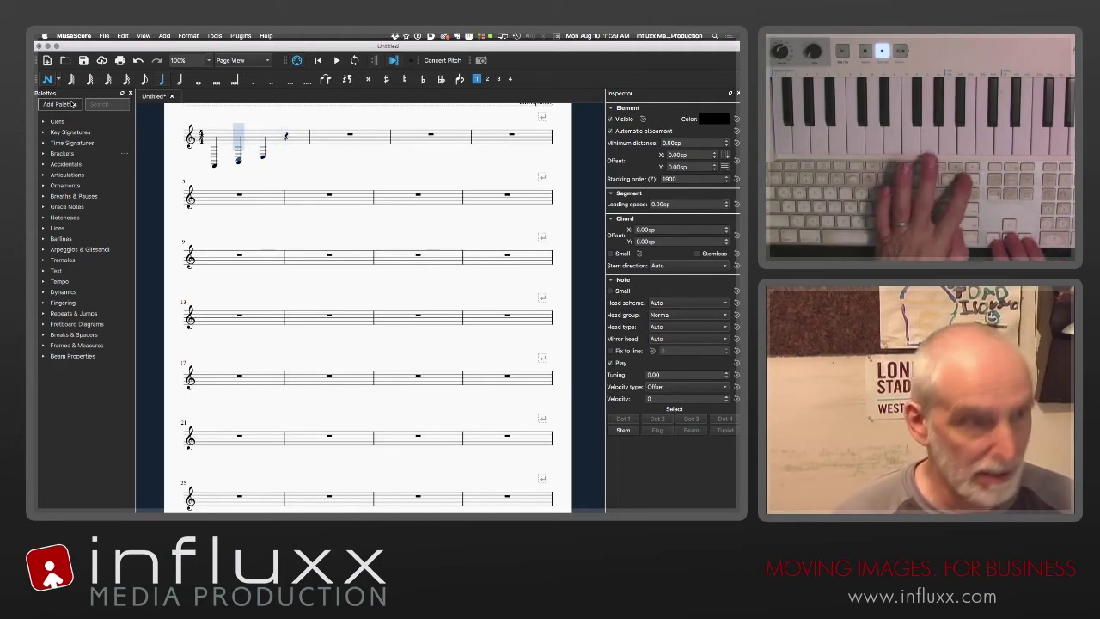
{"action": "key", "text": "Right"}
{"action": "key", "text": "ctrl+Delete"}
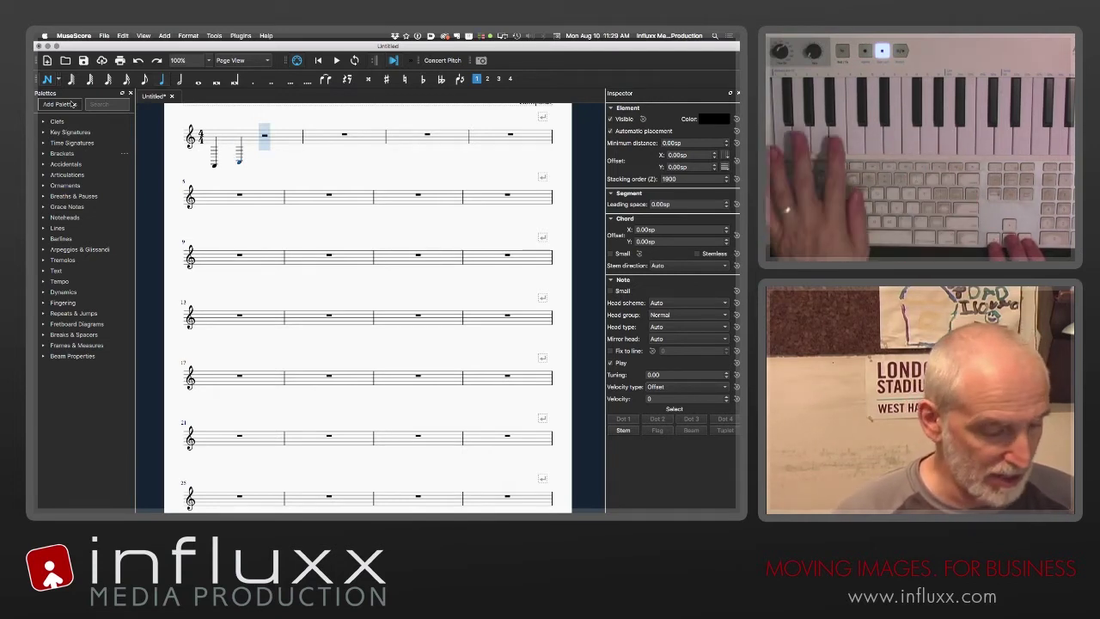
{"action": "key", "text": "ctrl+z"}
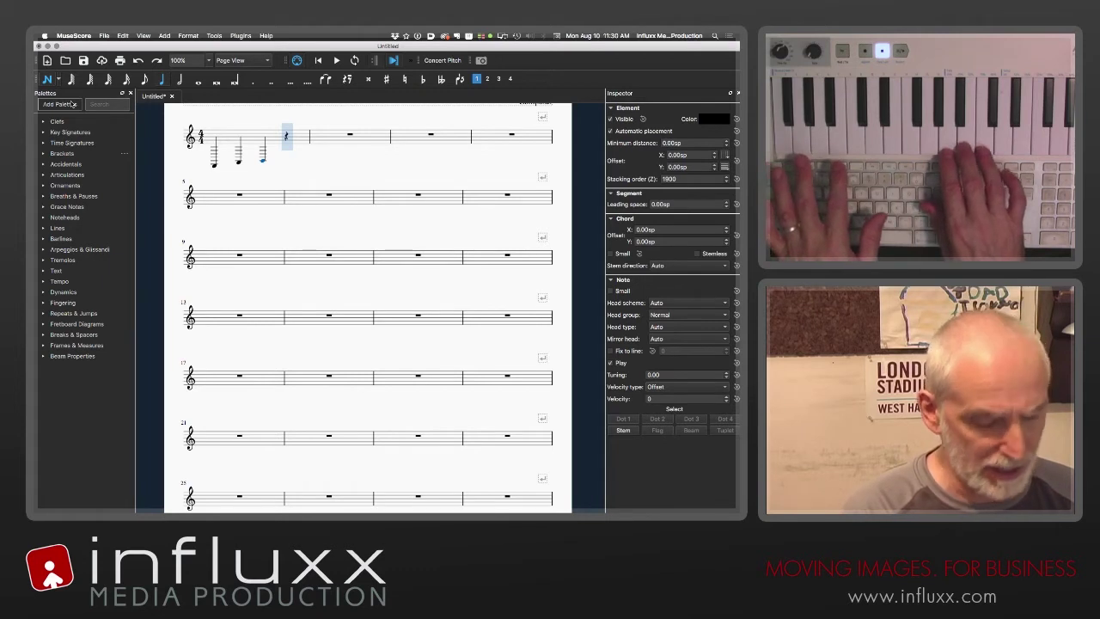
- Remove the extra note and finish measure 1 with quarter notes A and B on beats 3–4
{"action": "key", "text": "e"}
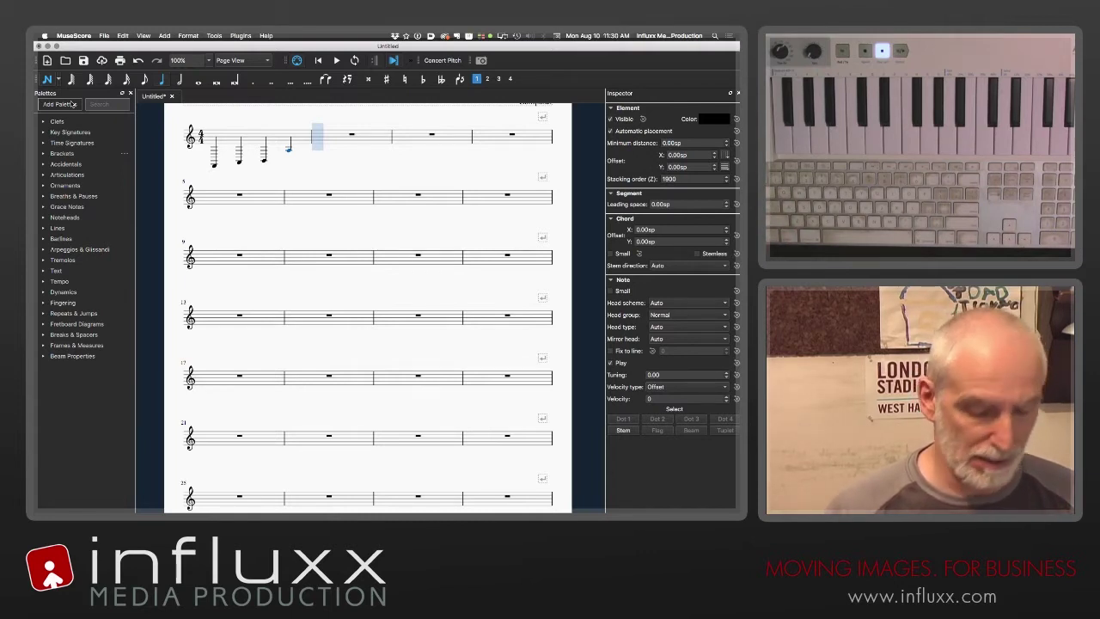
{"action": "key", "text": "BackSpace"}
{"action": "key", "text": "BackSpace"}
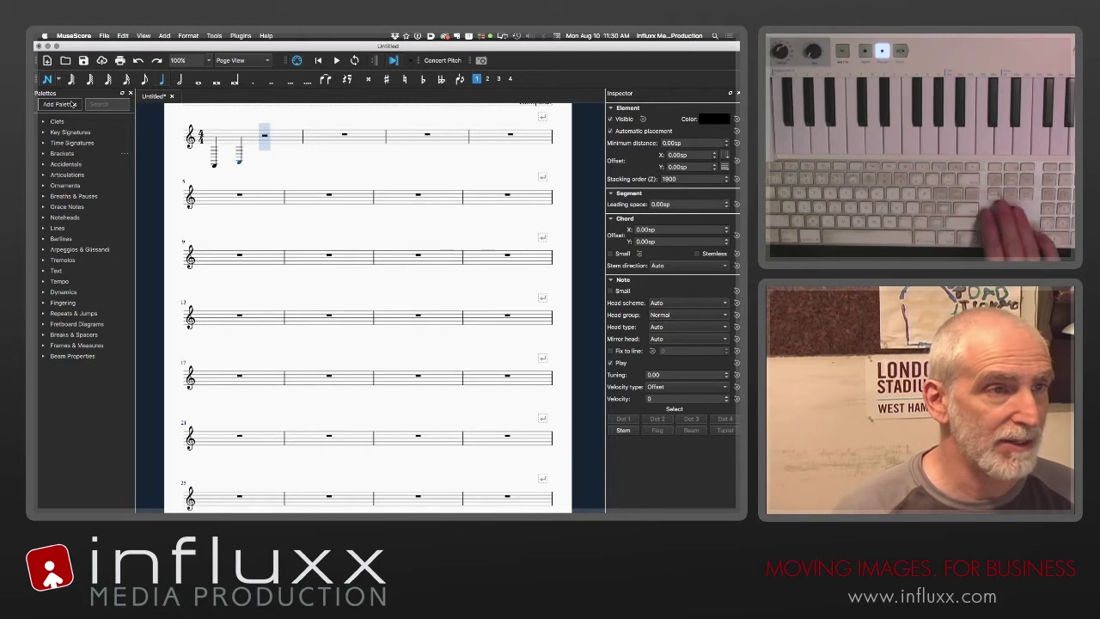
{"action": "key", "text": "a"}
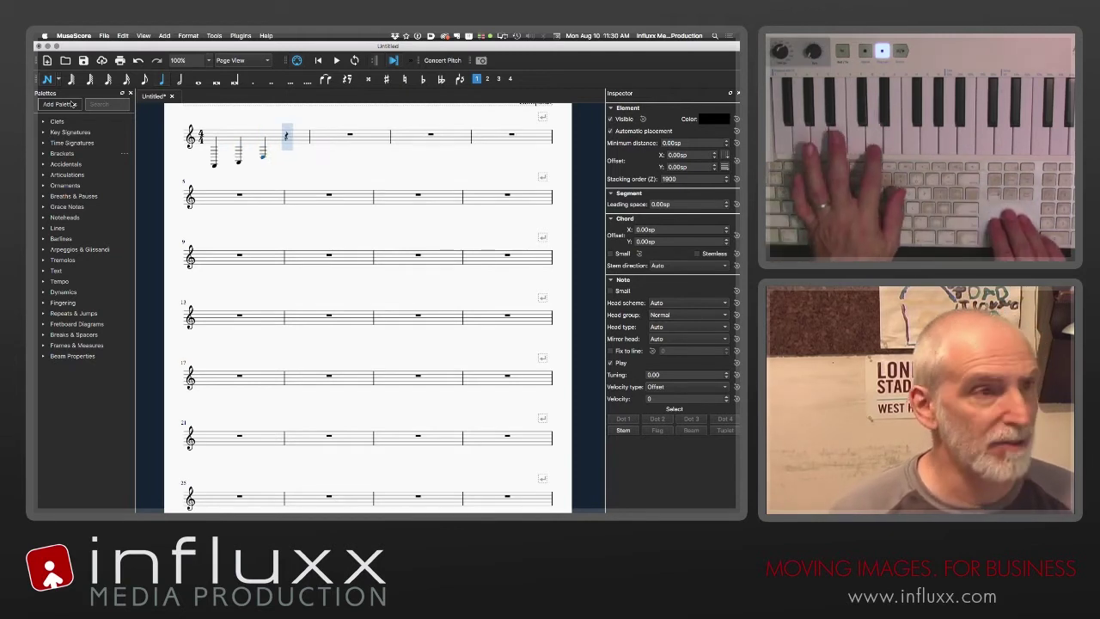
{"action": "key", "text": "b"}
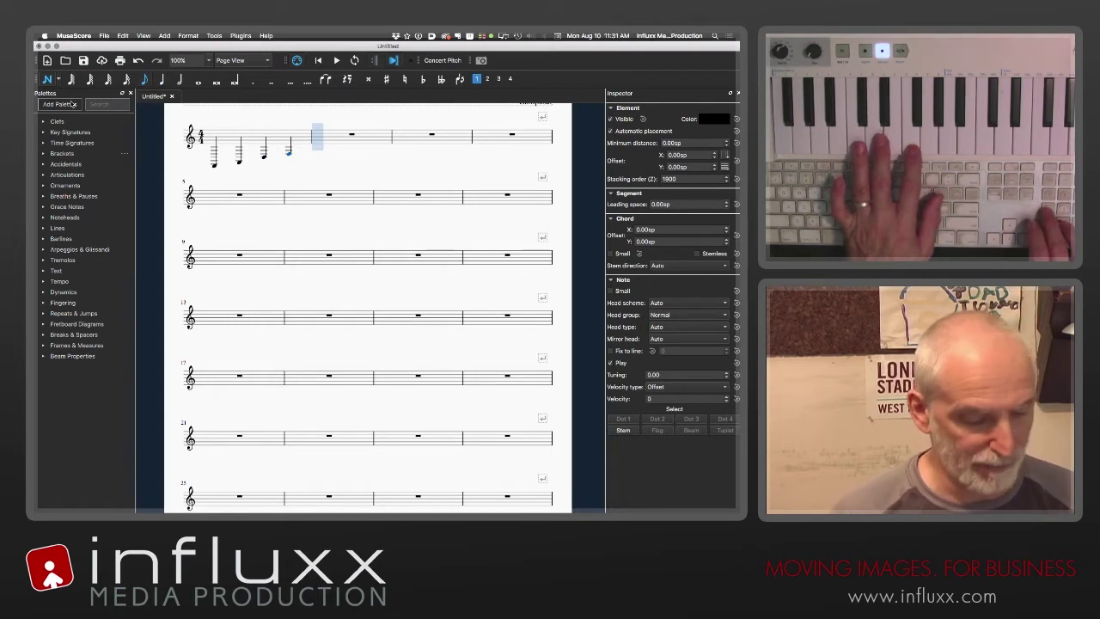
- Fill measure 2 with eighth notes D, C, B, A and quarter notes G, F, then exit note input
{"action": "key", "text": "4"}
{"action": "key", "text": "d"}
{"action": "key", "text": "c"}
{"action": "key", "text": "b"}
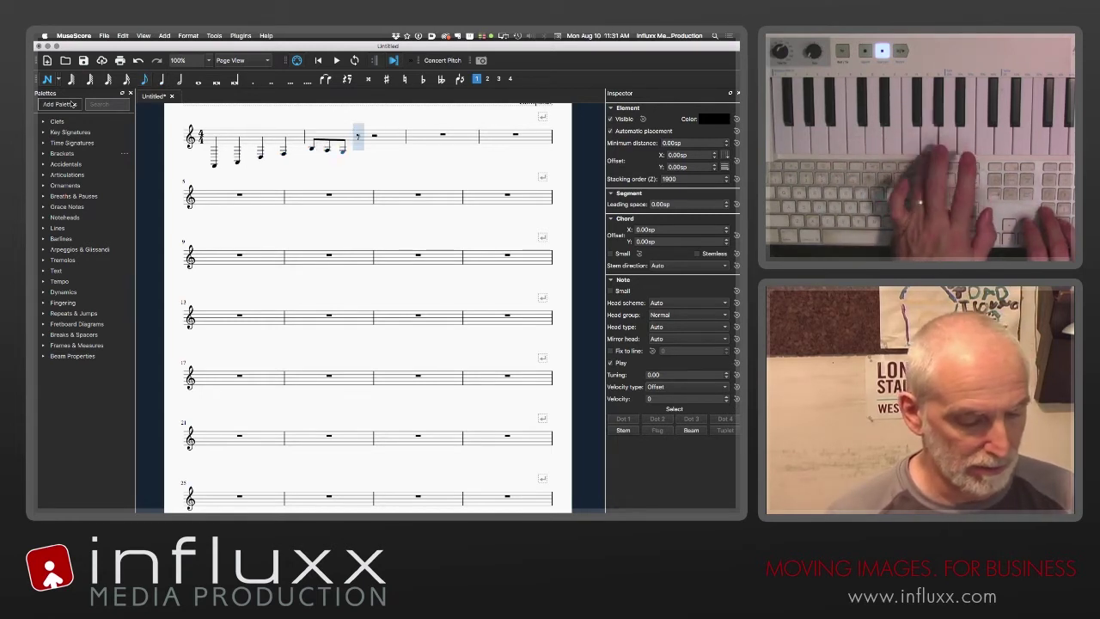
{"action": "key", "text": "a"}
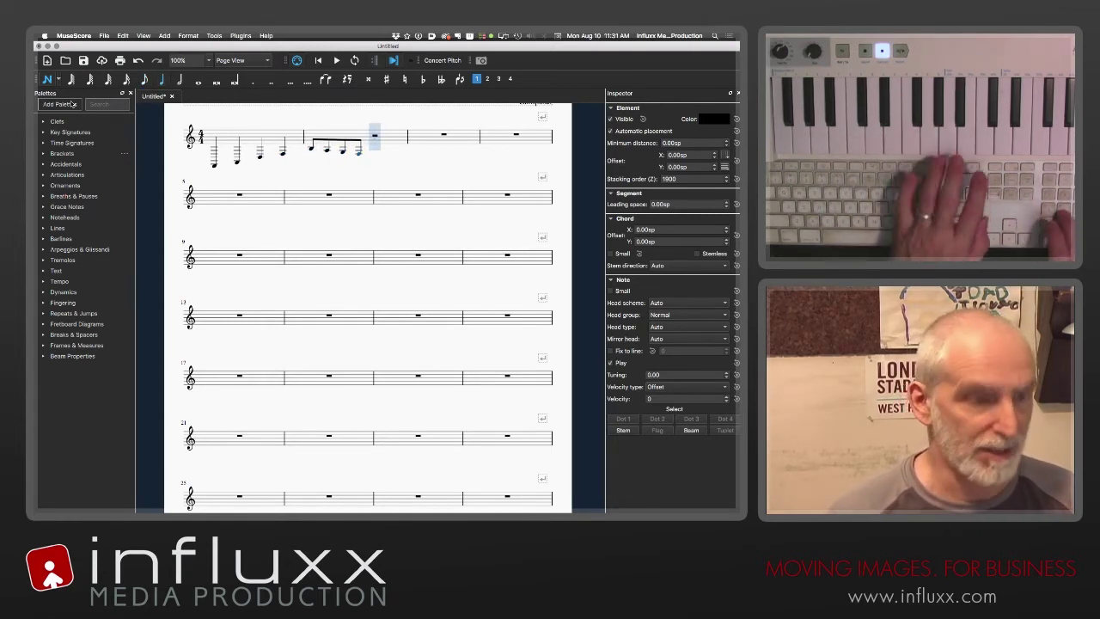
{"action": "key", "text": "5"}
{"action": "key", "text": "g"}
{"action": "key", "text": "f"}
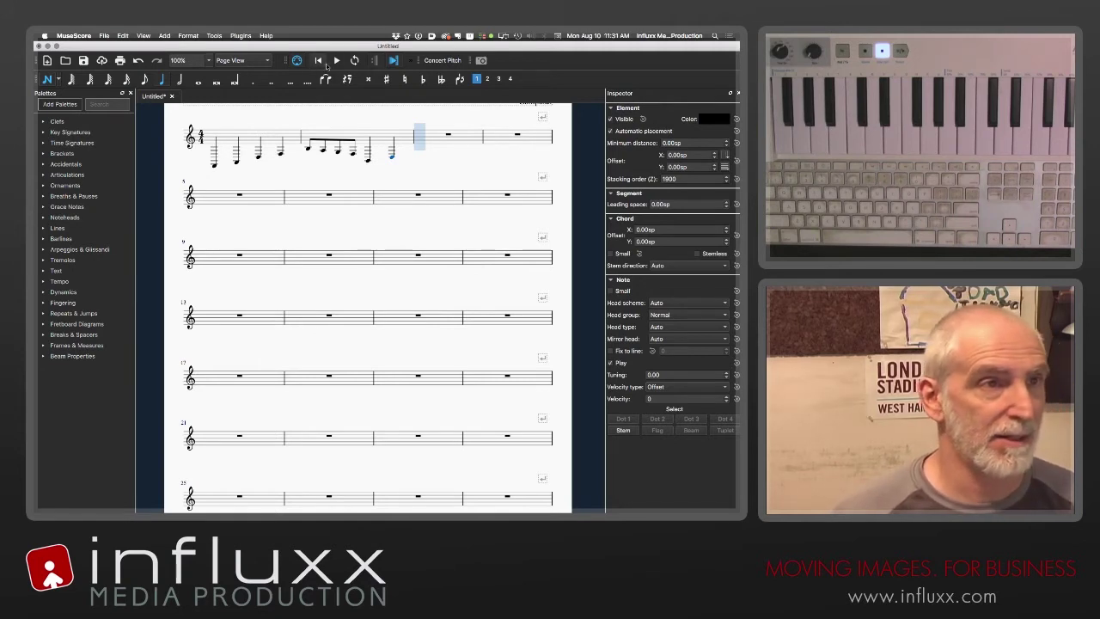
{"action": "key", "text": "Escape"}
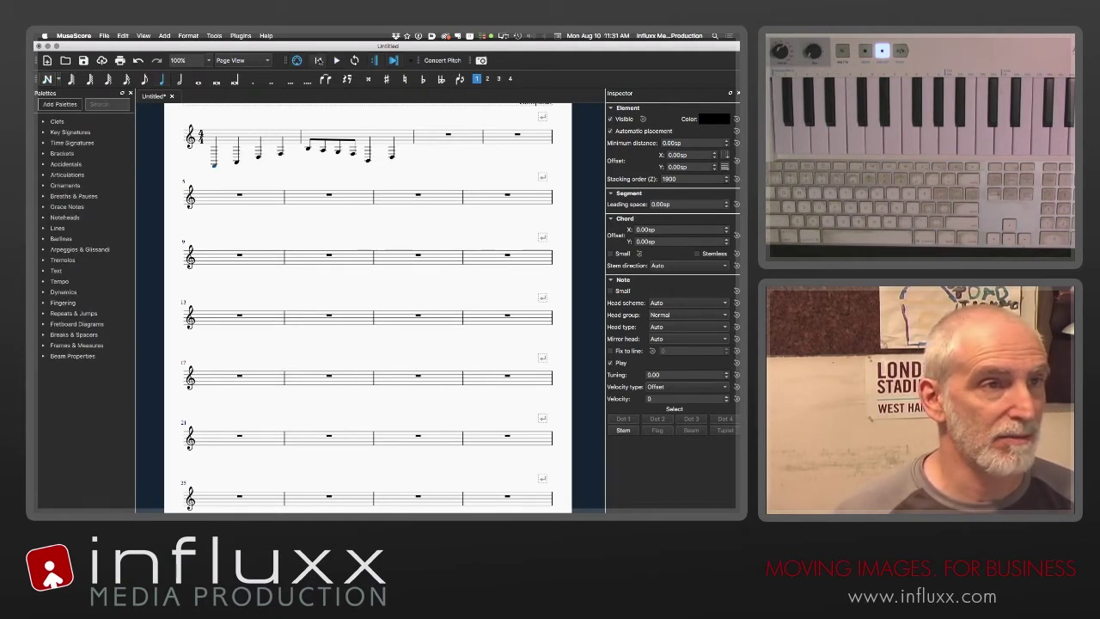
{"action": "left_click", "coordinate": [338, 60]}
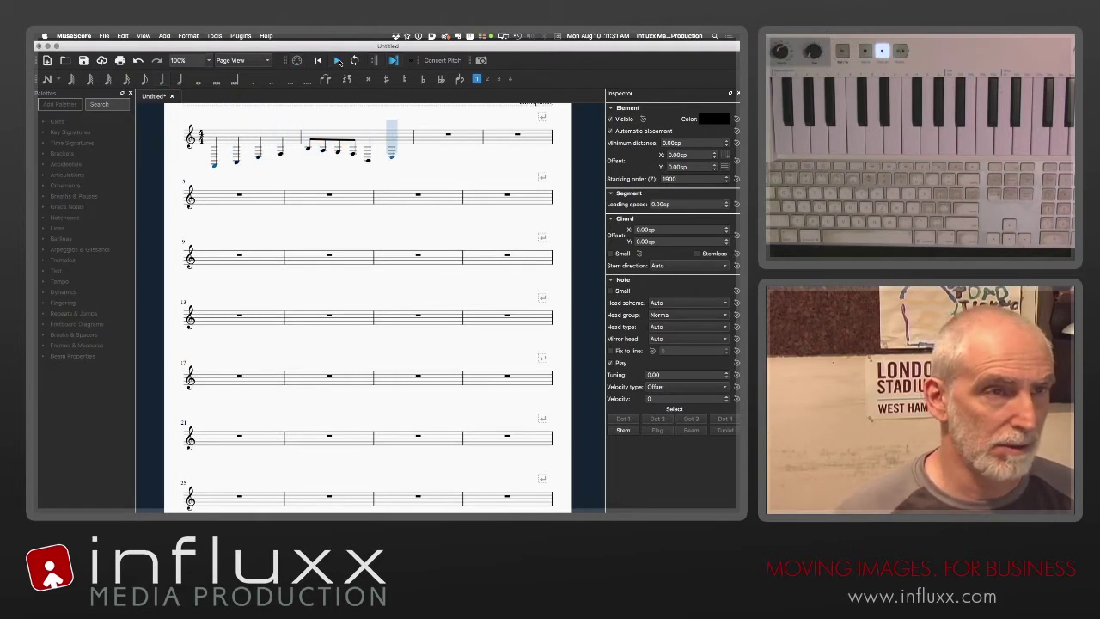
{"action": "left_click", "coordinate": [318, 60]}
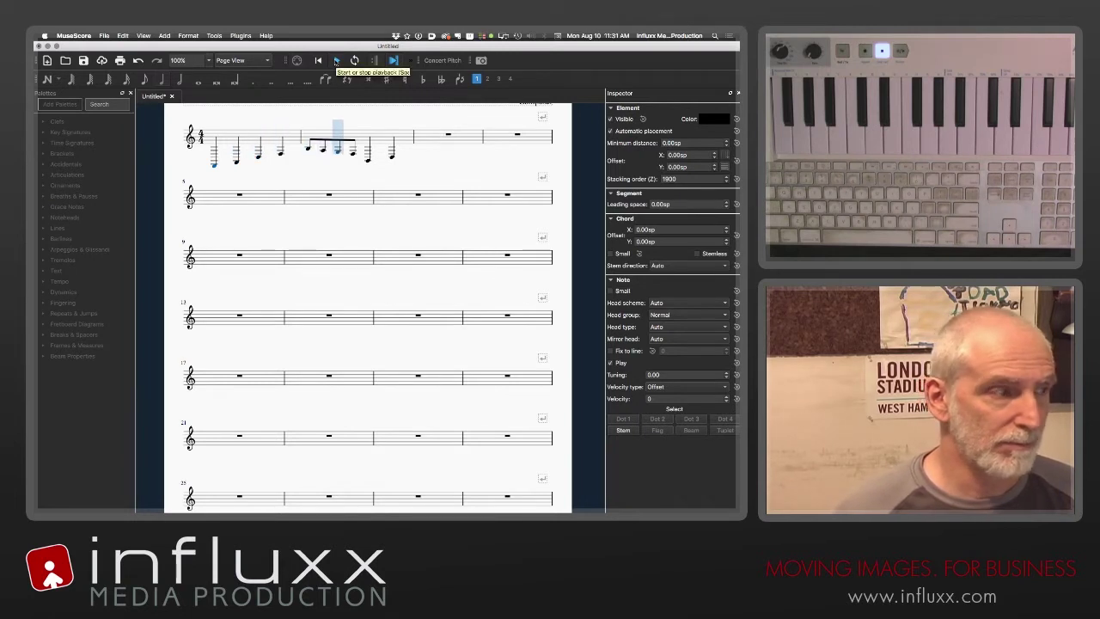
{"action": "left_click", "coordinate": [336, 60]}
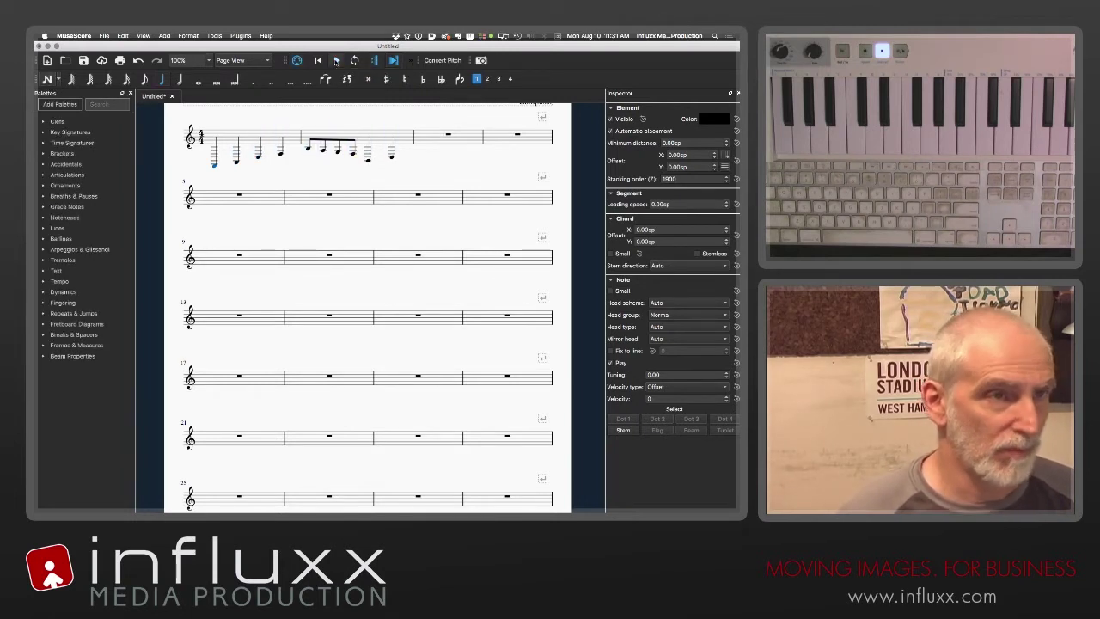